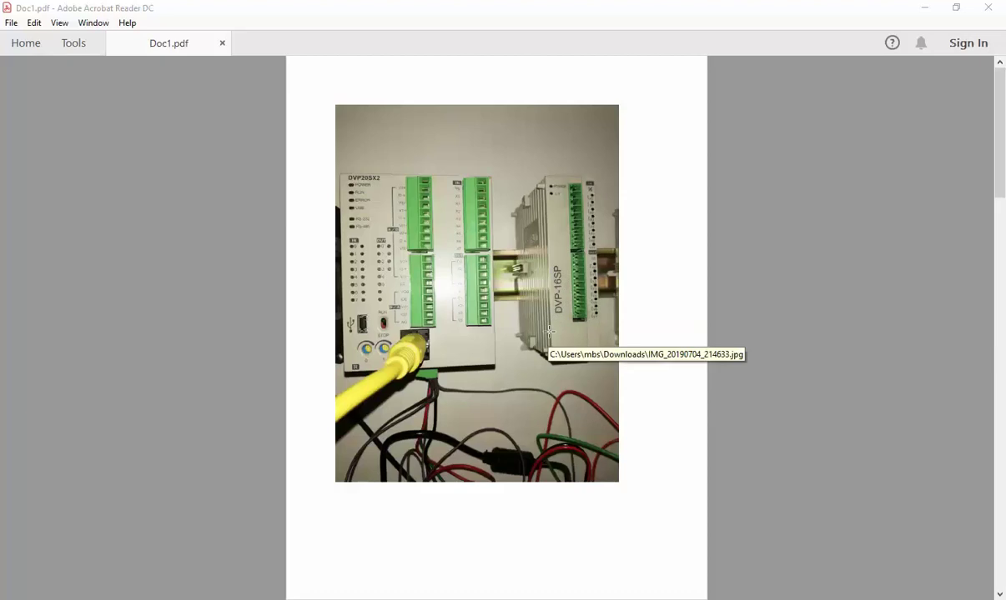
- Scroll Doc1.pdf to the close-up photo of the DVP20SX2 with its DVP-16SP module
{"action": "scroll", "coordinate": [550, 331], "scroll_direction": "down", "scroll_amount": 2}
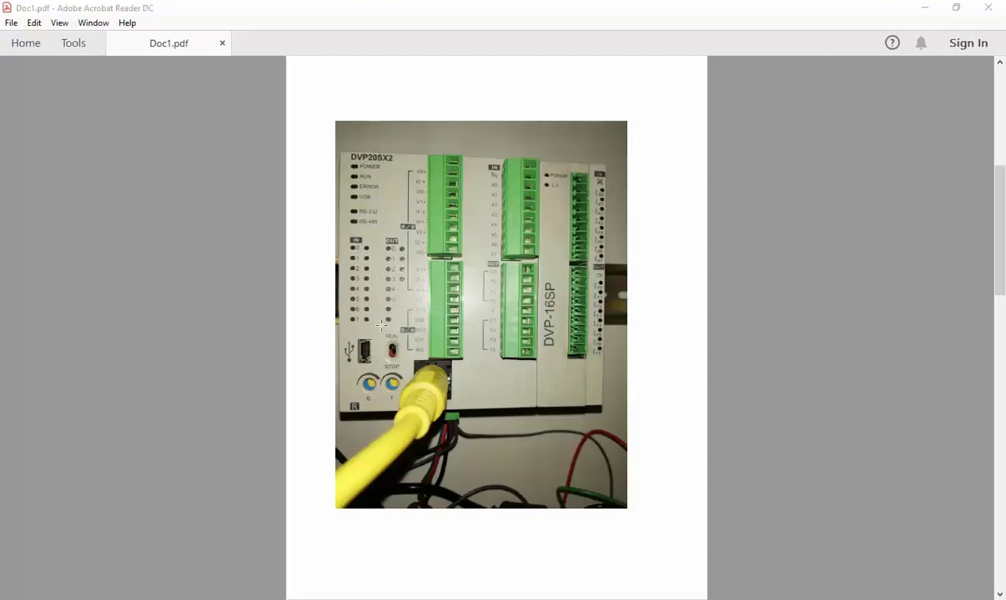
{"action": "left_click", "coordinate": [425, 597]}
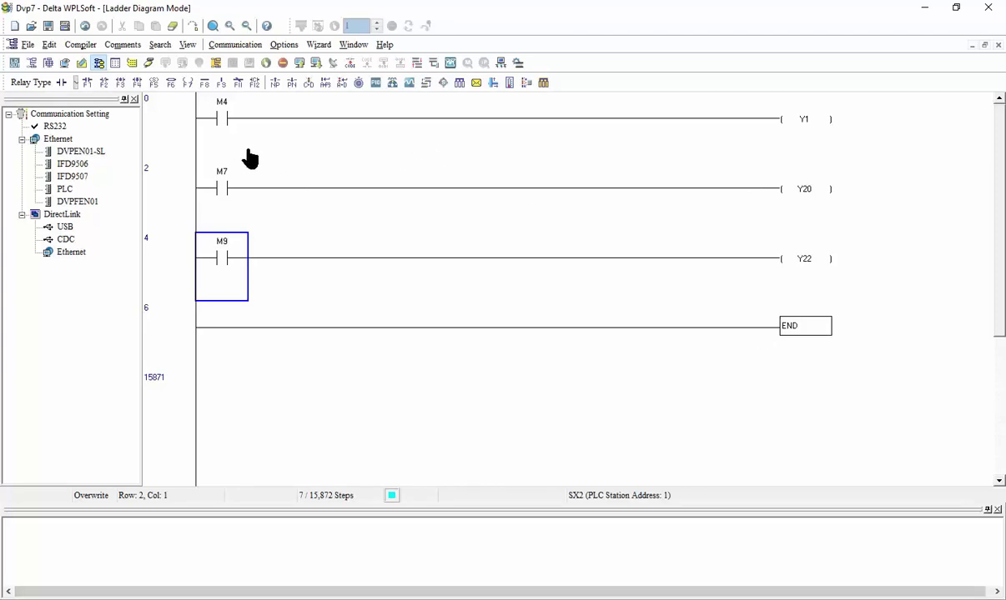
{"action": "key", "text": "alt+Tab"}
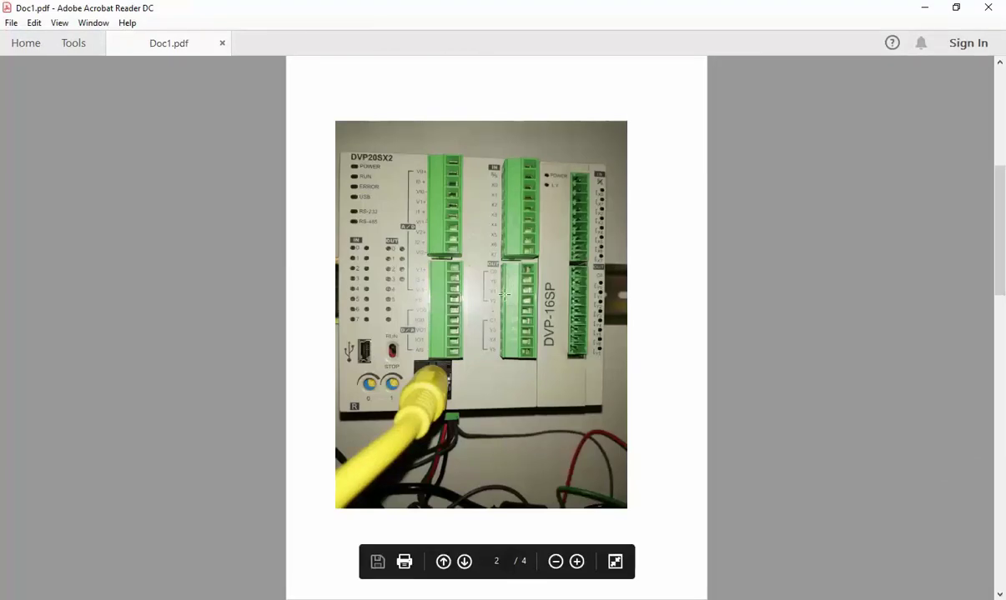
{"action": "scroll", "coordinate": [494, 312], "scroll_direction": "down", "scroll_amount": 2}
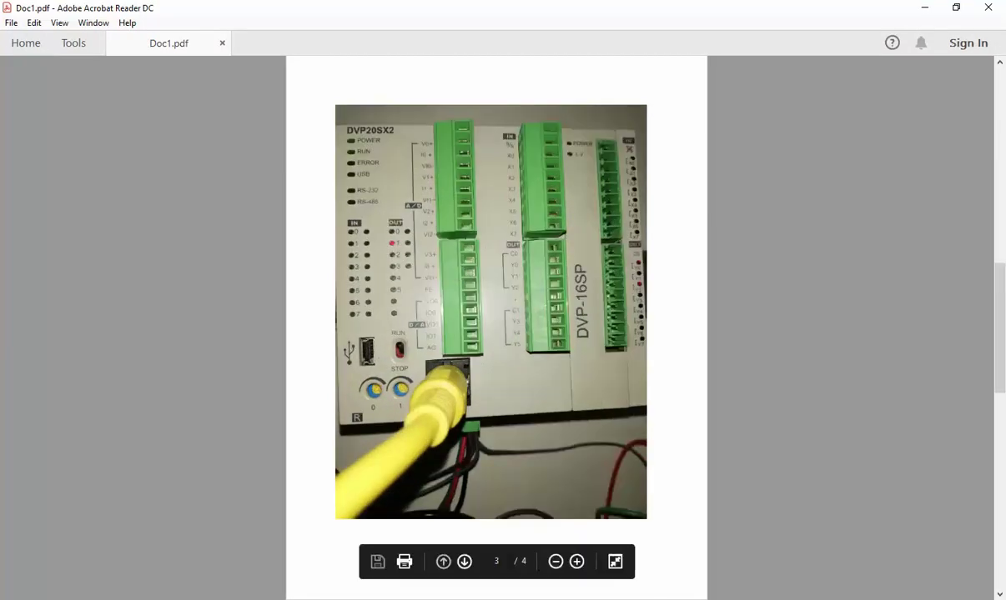
{"action": "key", "text": "alt+Tab"}
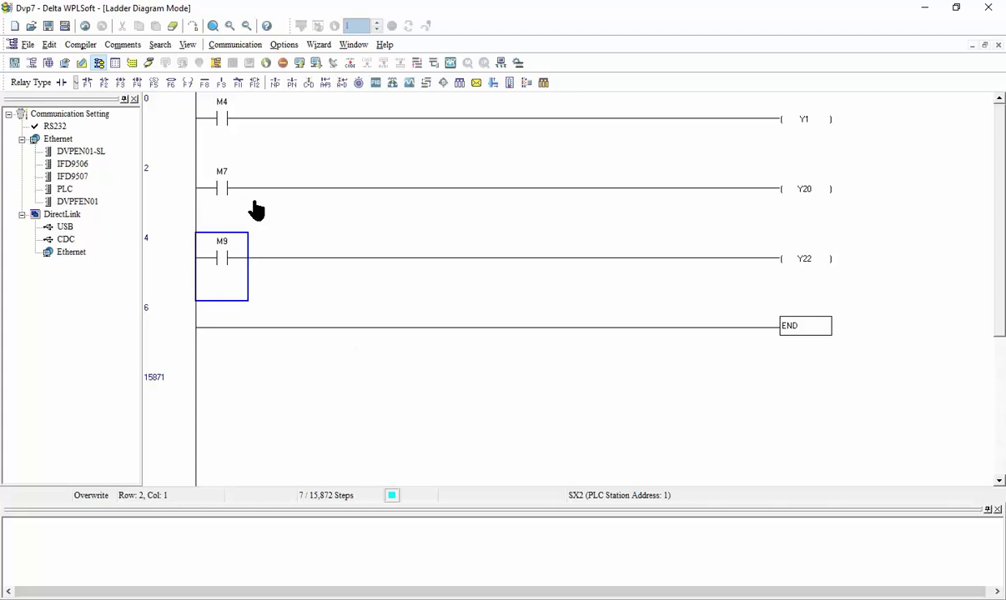
- Connect to the PLC on COM 1 at 9600 baud and start live ladder monitoring
{"action": "left_click", "coordinate": [149, 65]}
{"action": "left_click", "coordinate": [149, 66]}
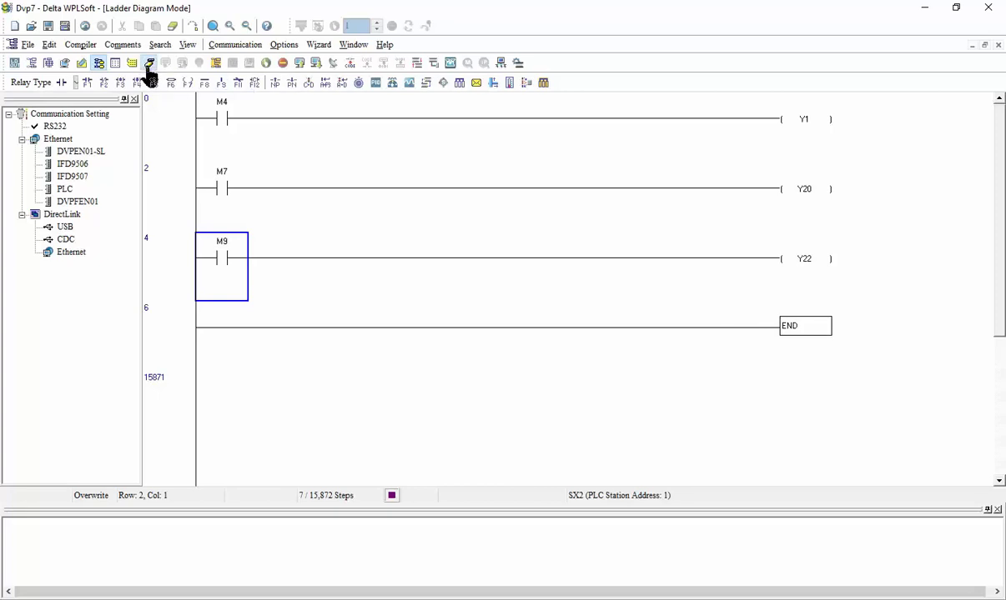
- Set contacts M4, M7 and M9 On, energising outputs Y1, Y20 and Y22
{"action": "left_click", "coordinate": [223, 100]}
{"action": "right_click", "coordinate": [224, 99]}
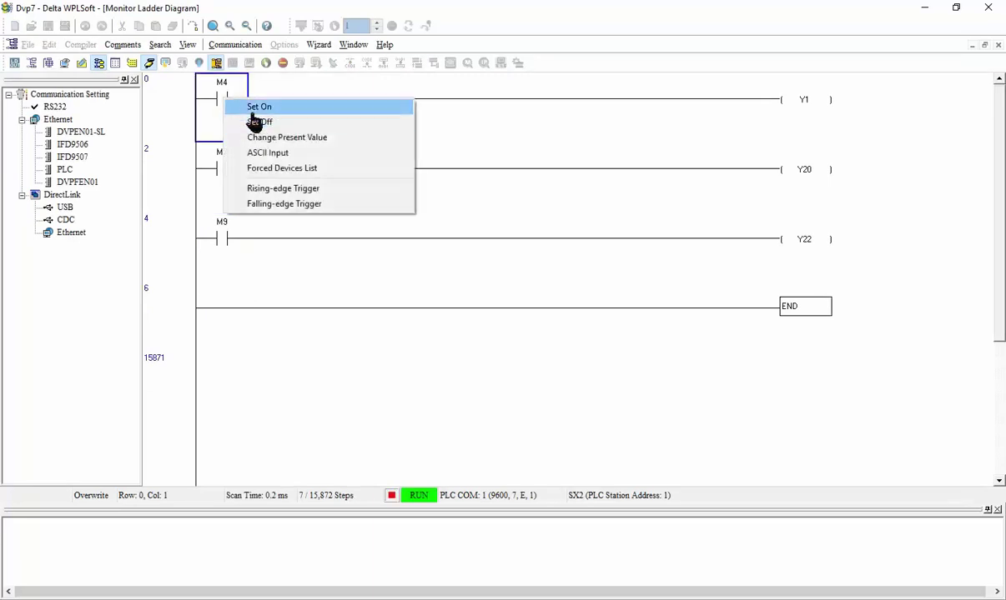
{"action": "left_click", "coordinate": [254, 113]}
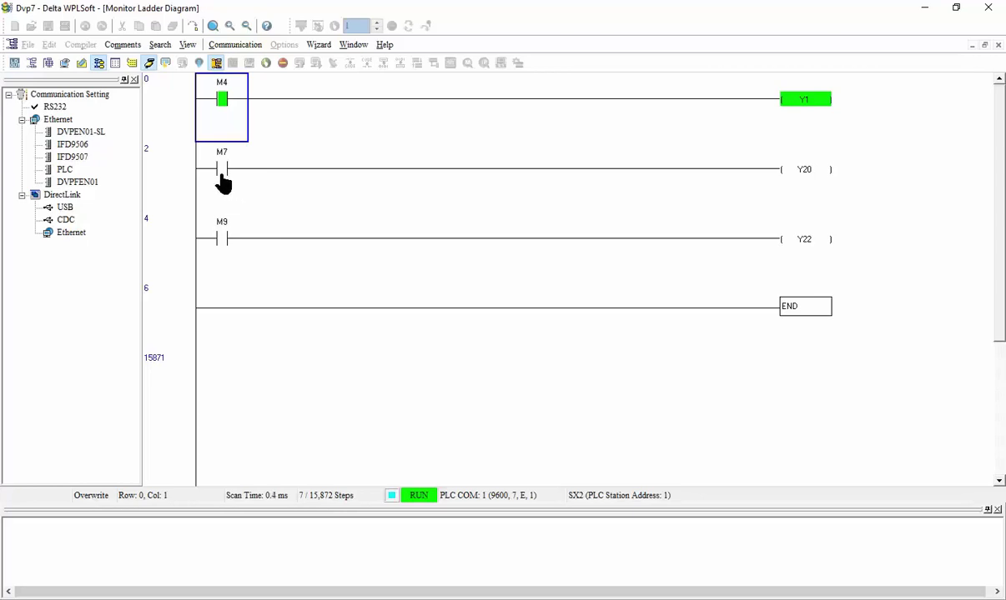
{"action": "left_click", "coordinate": [223, 176]}
{"action": "right_click", "coordinate": [224, 177]}
{"action": "left_click", "coordinate": [244, 183]}
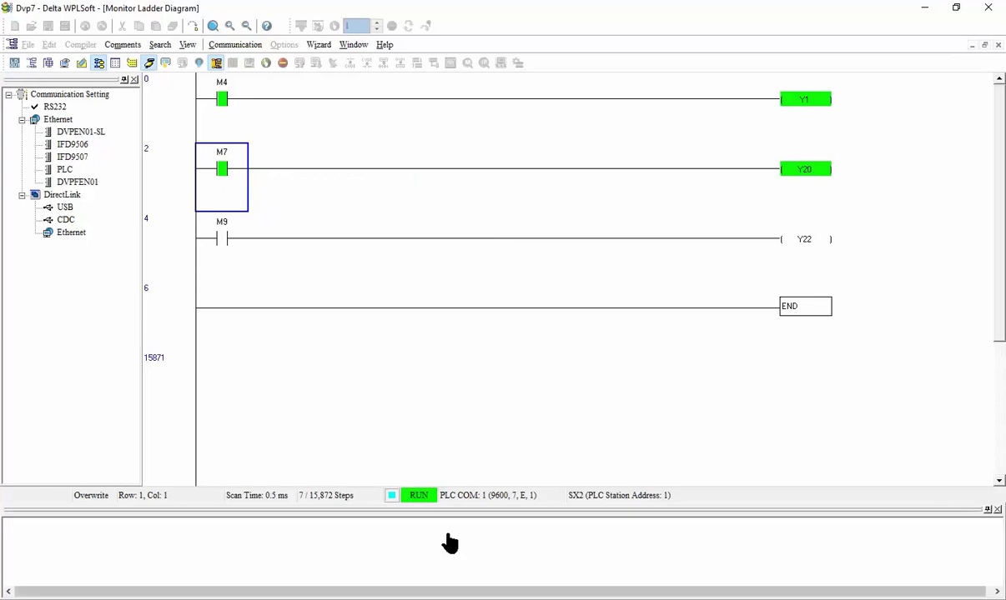
{"action": "left_click", "coordinate": [225, 238]}
{"action": "right_click", "coordinate": [231, 238]}
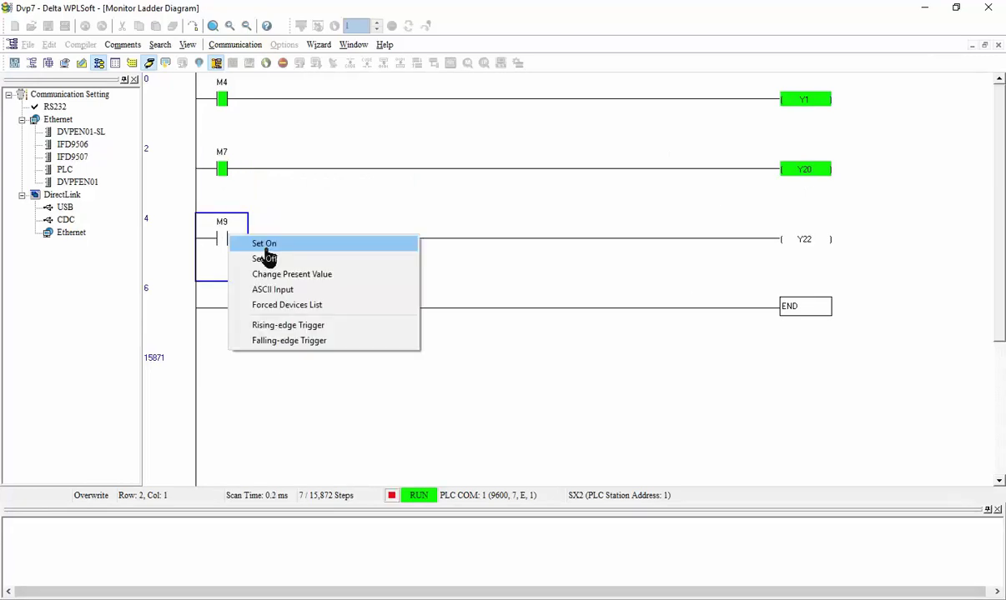
{"action": "left_click", "coordinate": [265, 245]}
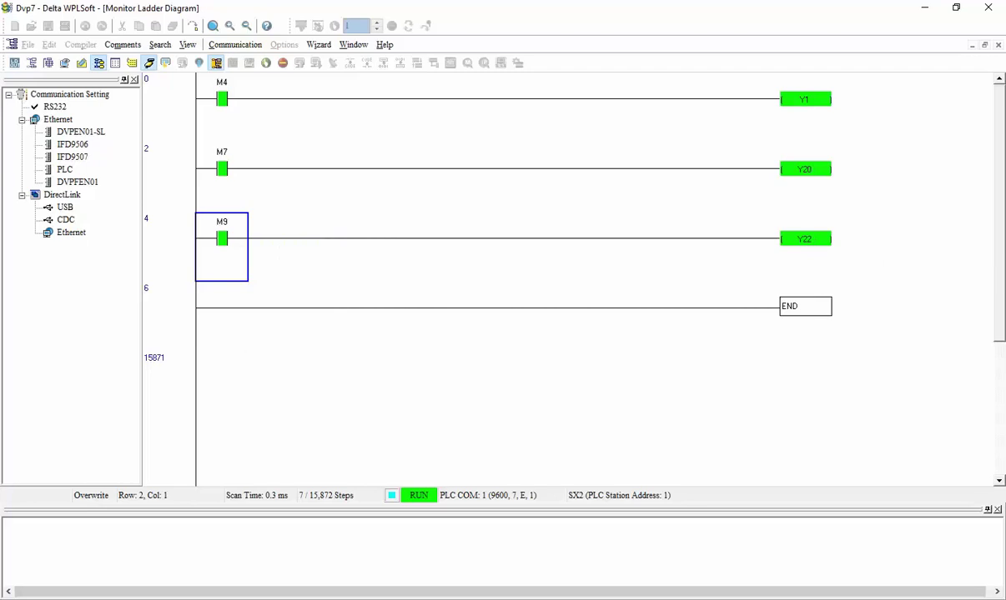
{"action": "key", "text": "alt+Tab"}
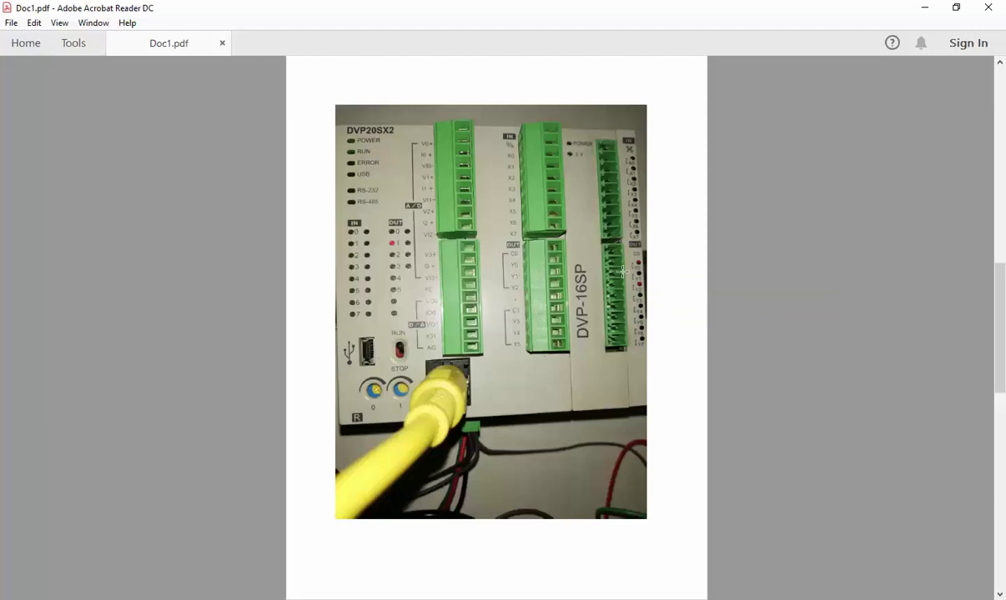
{"action": "mouse_move", "coordinate": [397, 544]}
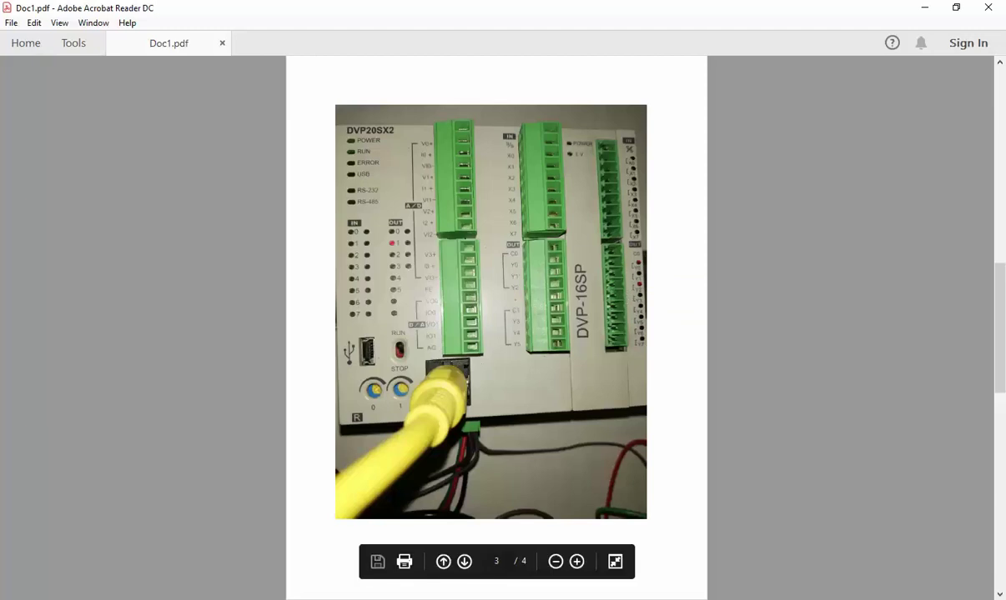
{"action": "key", "text": "alt+Tab"}
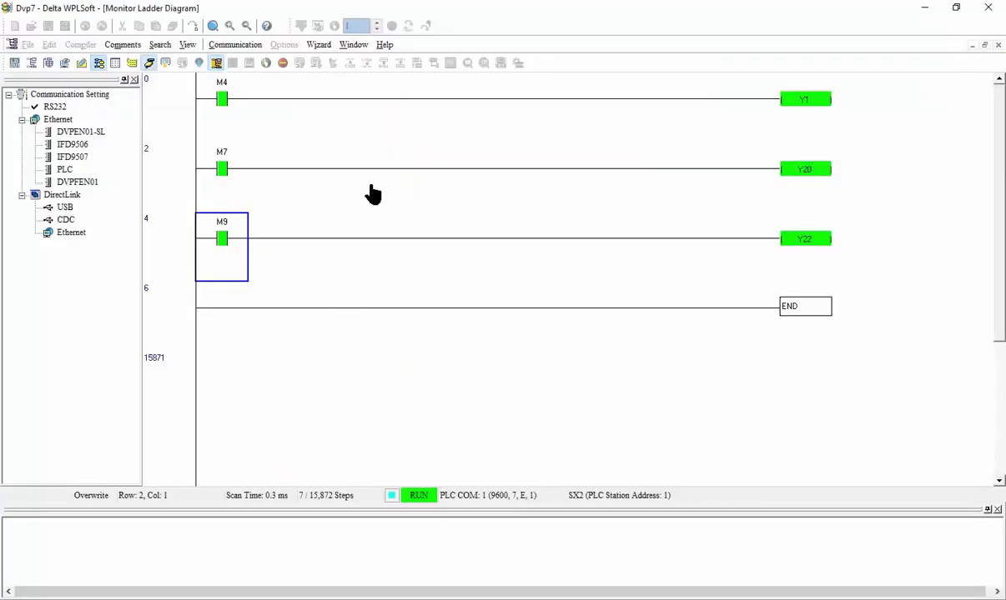
- Search the PLC Instruction and Special Registers Reference for 'extension' and open Device Range
{"action": "left_click", "coordinate": [384, 45]}
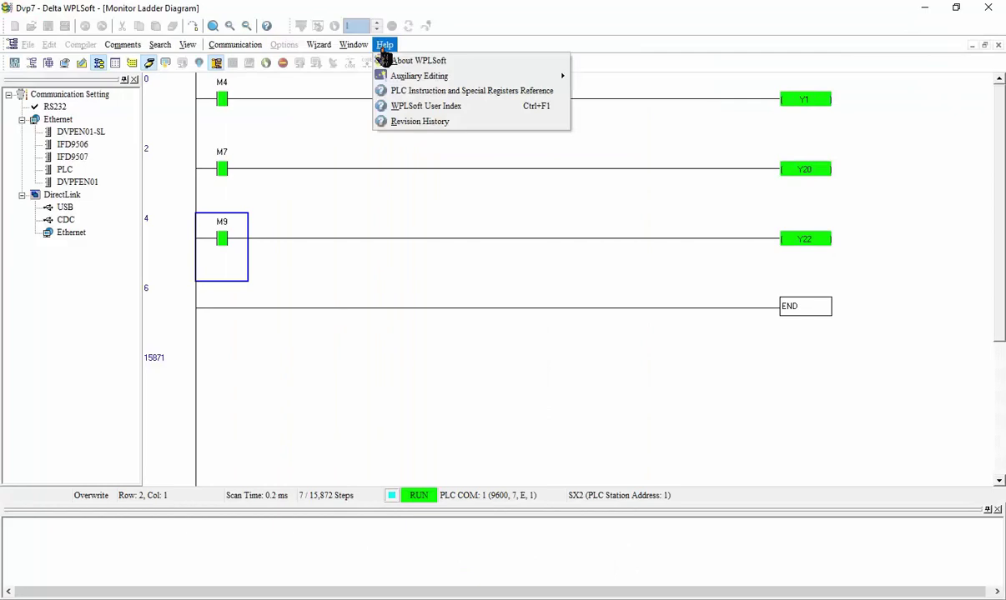
{"action": "left_click", "coordinate": [477, 91]}
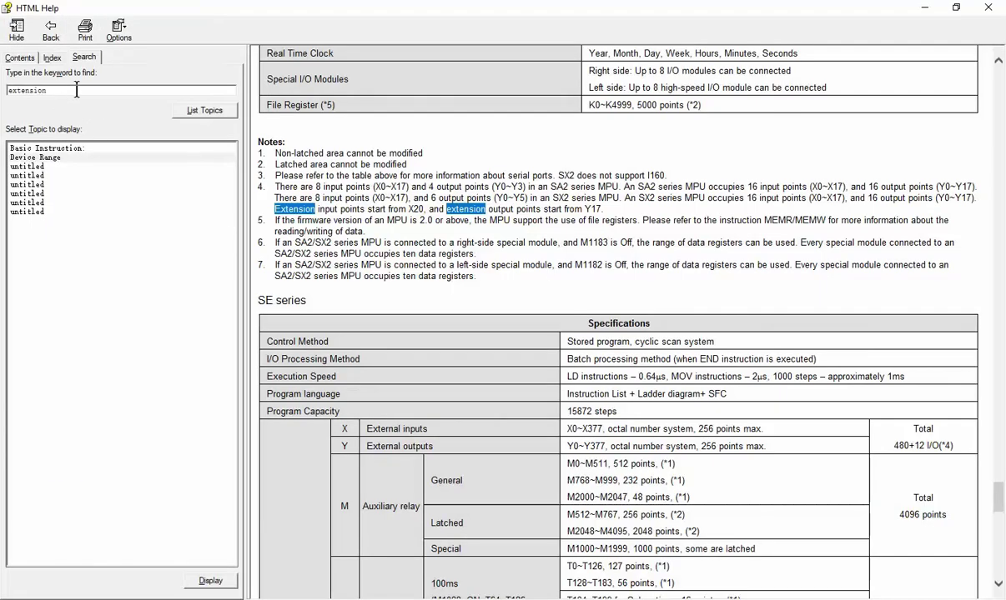
{"action": "double_click", "coordinate": [59, 158]}
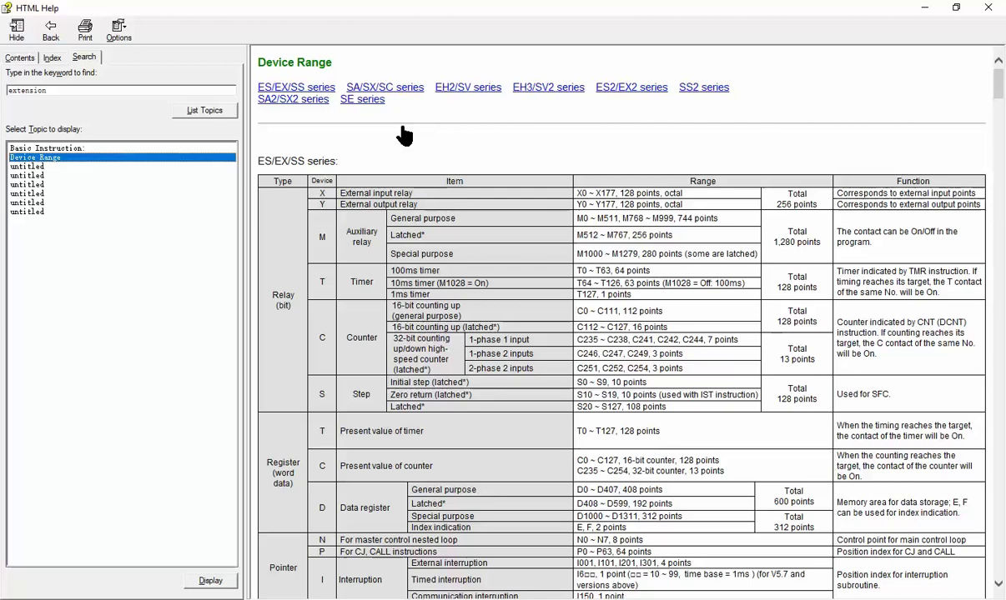
- In the SA2/SX2 device ranges, highlight note 4 on where extension I/O numbering starts
{"action": "left_click", "coordinate": [293, 99]}
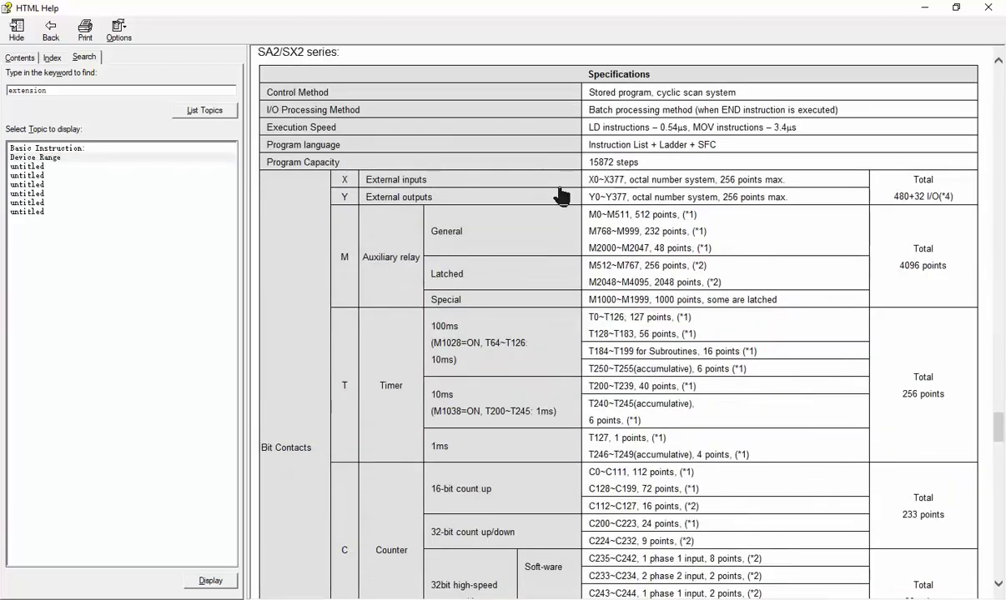
{"action": "scroll", "coordinate": [557, 224], "scroll_direction": "down", "scroll_amount": 15}
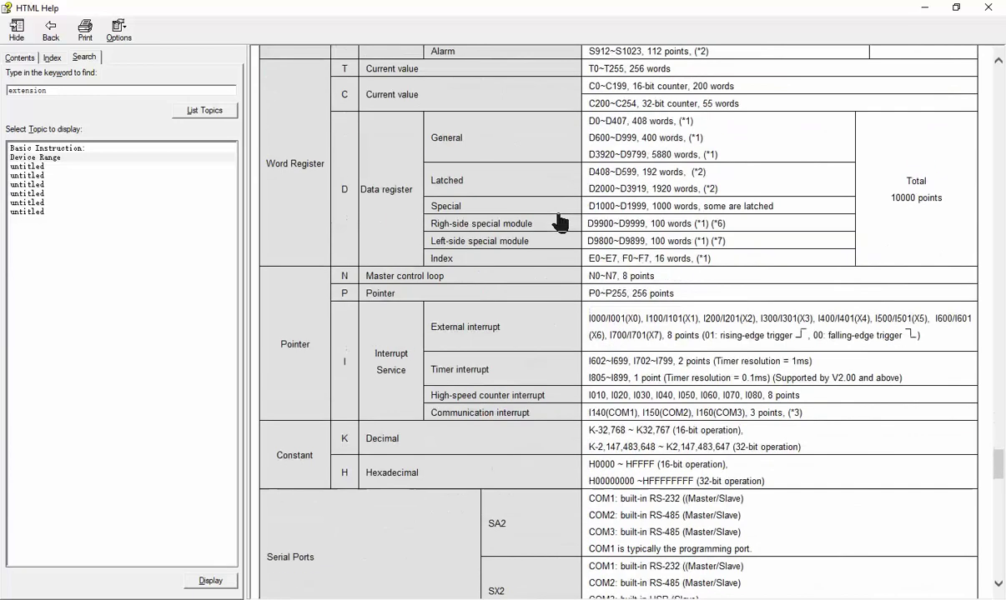
{"action": "scroll", "coordinate": [559, 221], "scroll_direction": "down", "scroll_amount": 2}
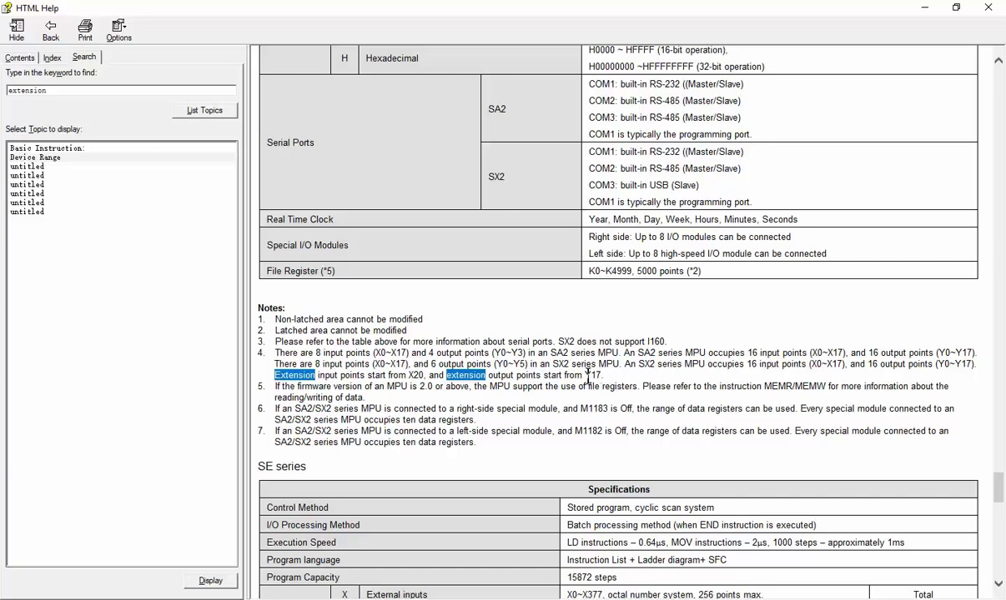
{"action": "left_click_drag", "start_coordinate": [604, 378], "coordinate": [431, 375]}
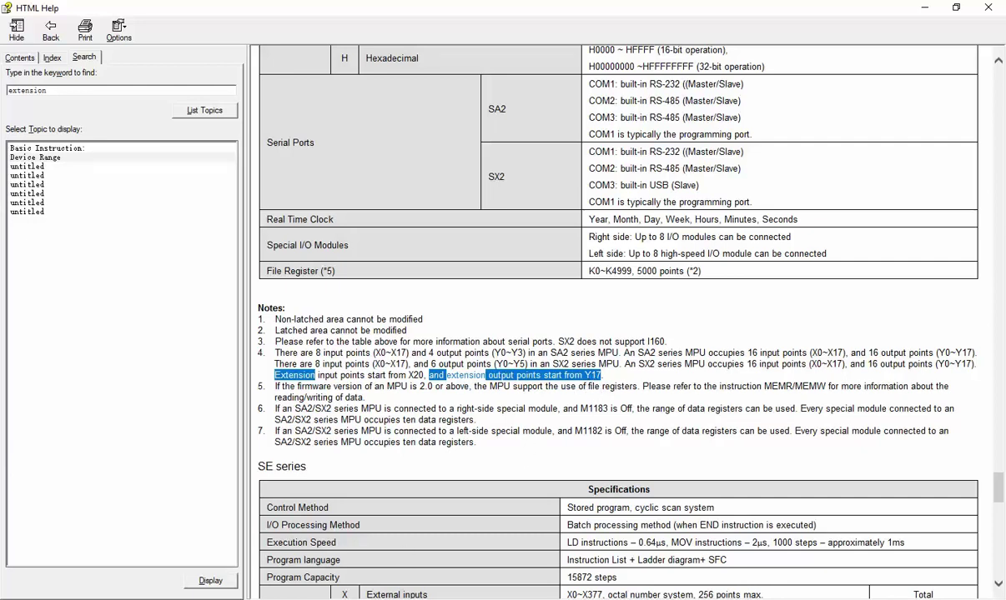
{"action": "key", "text": "alt+Tab"}
{"action": "key", "text": "alt+Tab"}
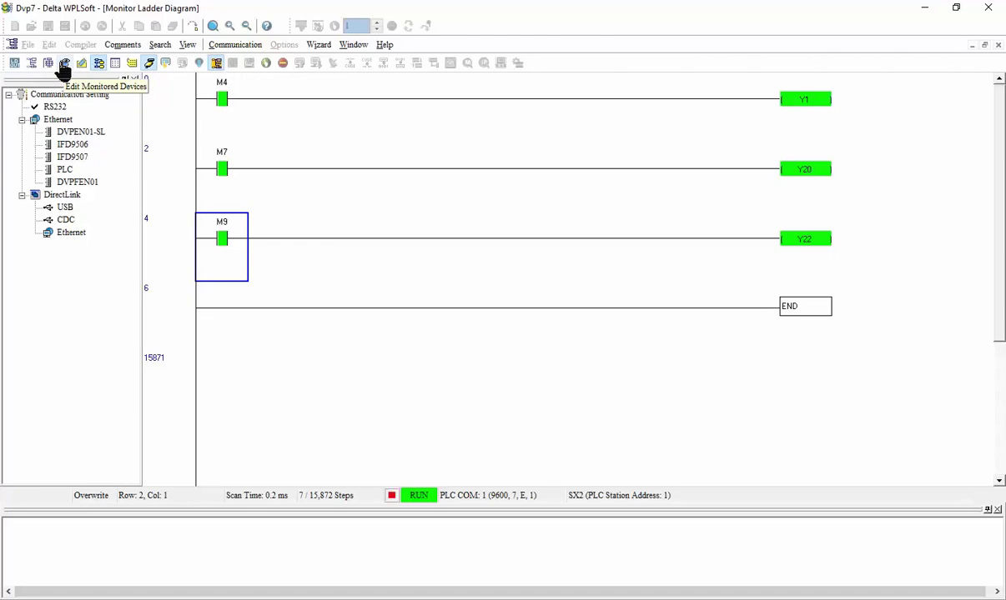
- Show D1142 and D1143 in the monitored devices table, both reading K8
{"action": "left_click", "coordinate": [65, 65]}
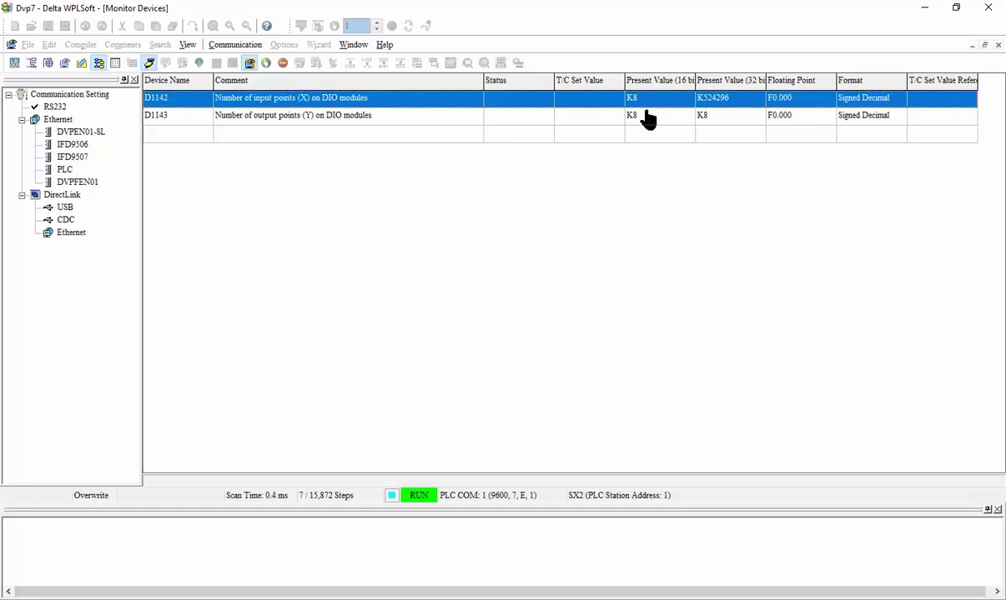
{"action": "left_click", "coordinate": [329, 118]}
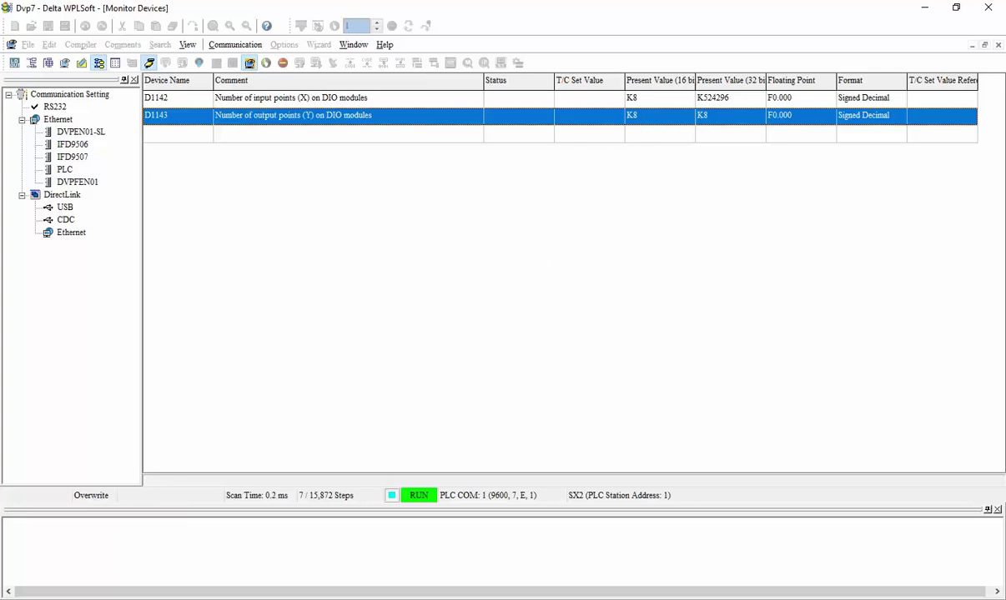
{"action": "key", "text": "alt+Tab"}
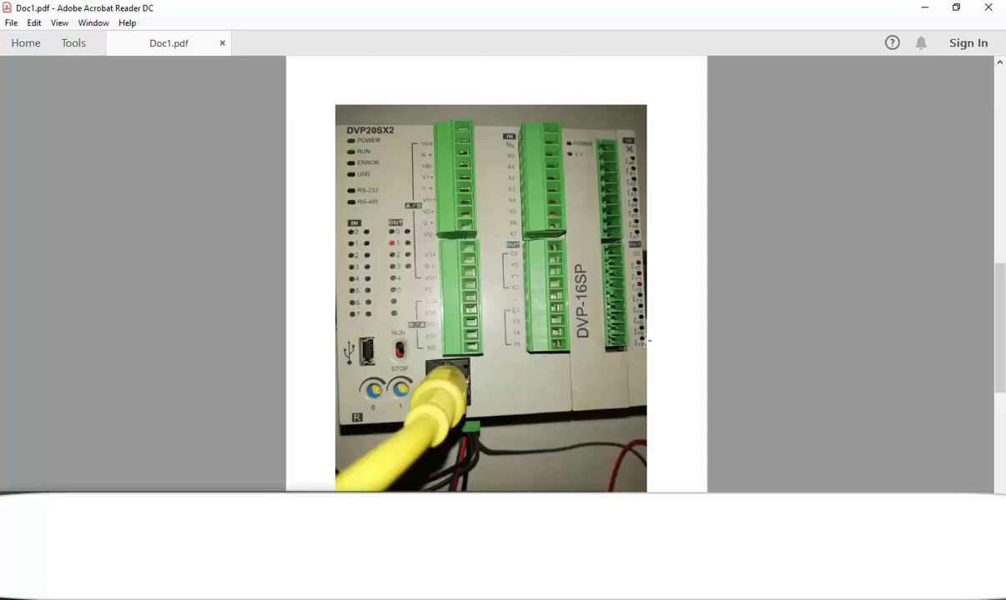
- Scroll Doc1.pdf to the last photo showing the DVP20SX2 with DVP-16SP and DVP-08SM modules
{"action": "scroll", "coordinate": [456, 381], "scroll_direction": "down", "scroll_amount": 3}
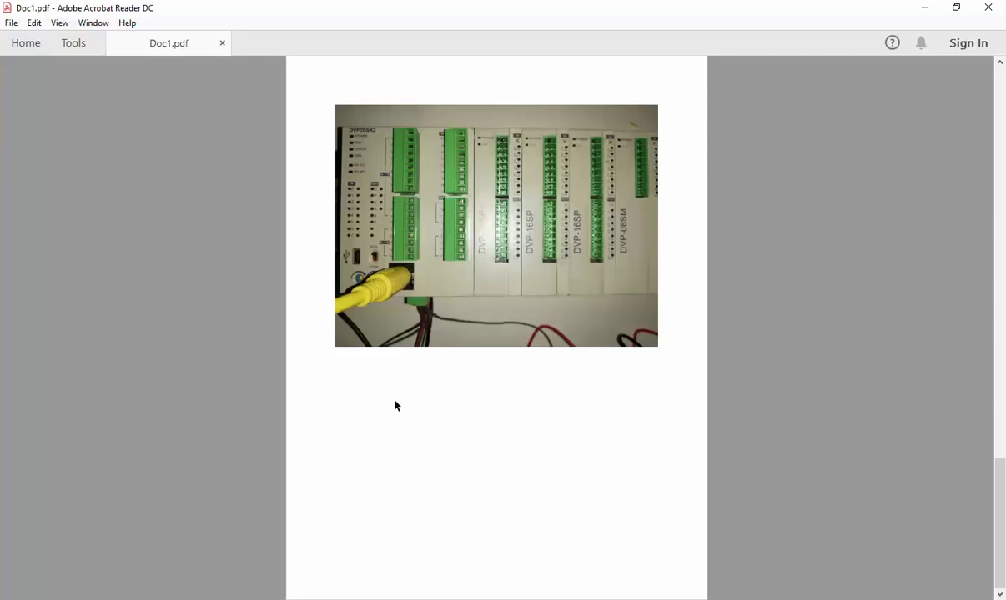
- Check that D1142 now reads K32 input points and D1143 reads K24 output points
{"action": "key", "text": "alt+Tab"}
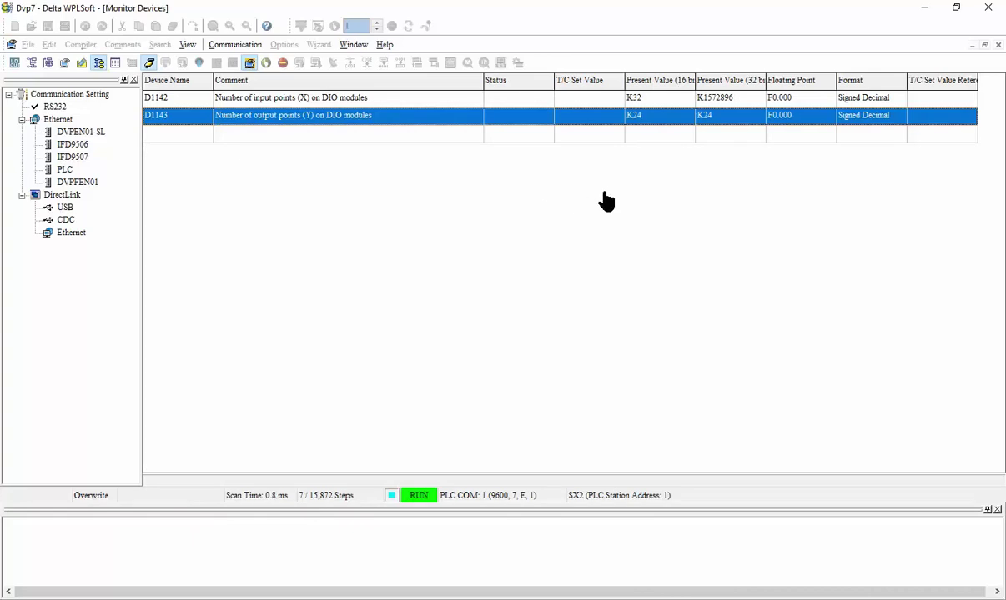
{"action": "left_click", "coordinate": [653, 101]}
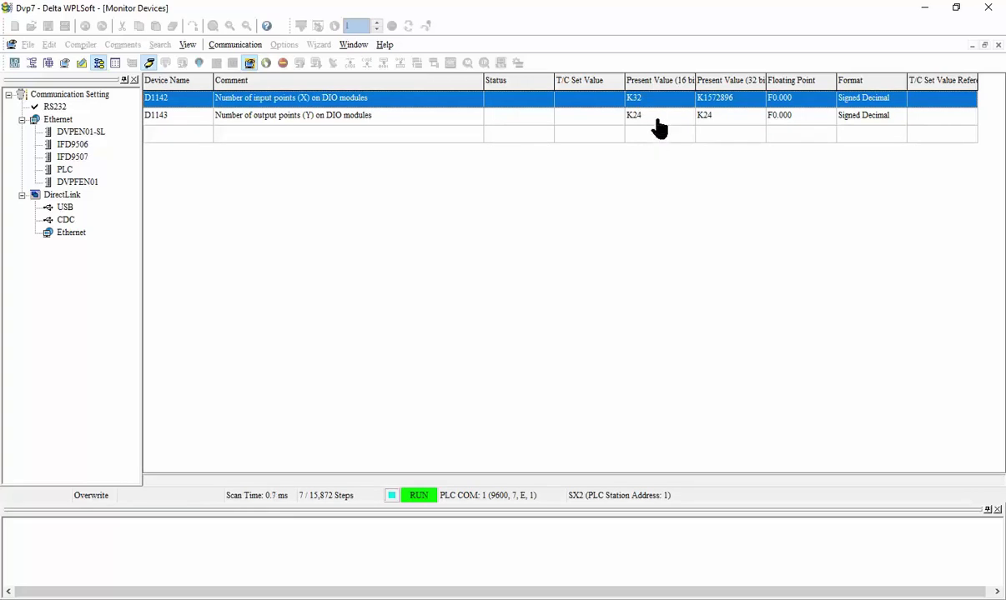
{"action": "left_click", "coordinate": [655, 118]}
{"action": "left_click", "coordinate": [658, 100]}
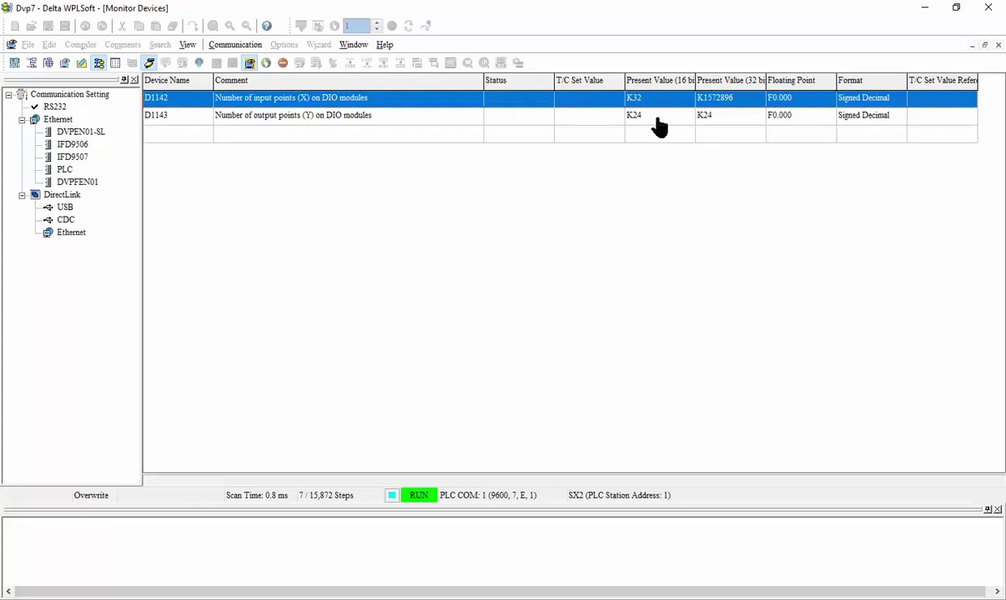